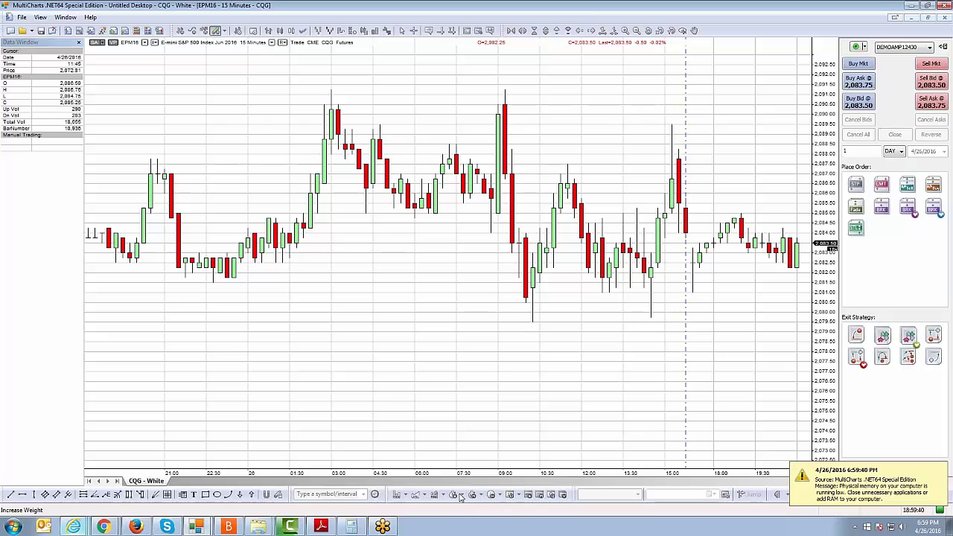
- Close the low-memory warning balloon and make the EPM16 S&P chart window active
click(861, 484)
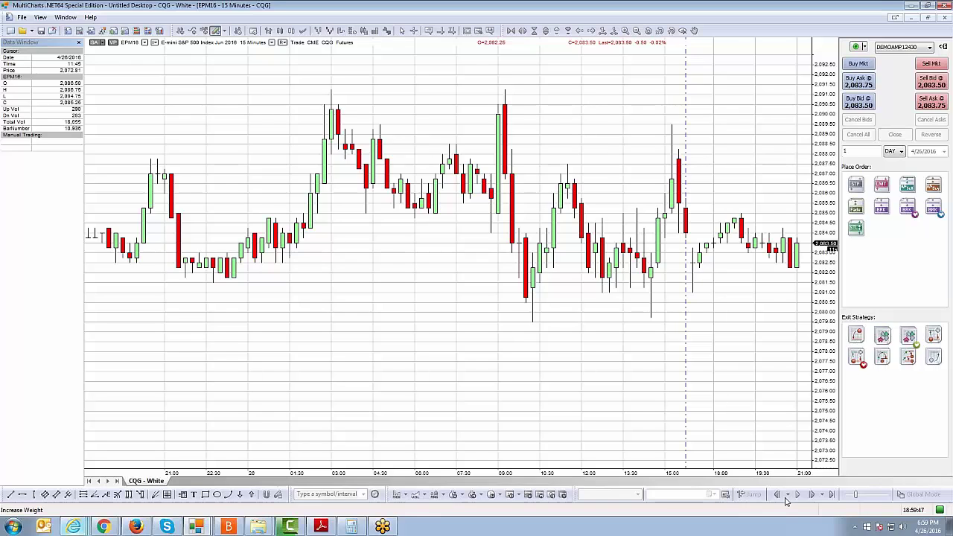
click(595, 147)
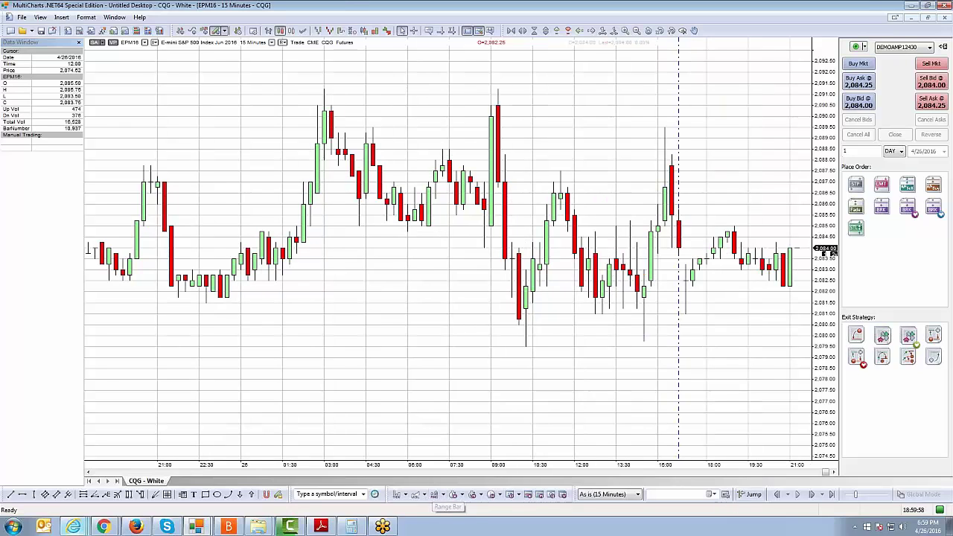
- Pick 4/4/2016 in the Jump date calendar and select the hour of the start time
click(712, 495)
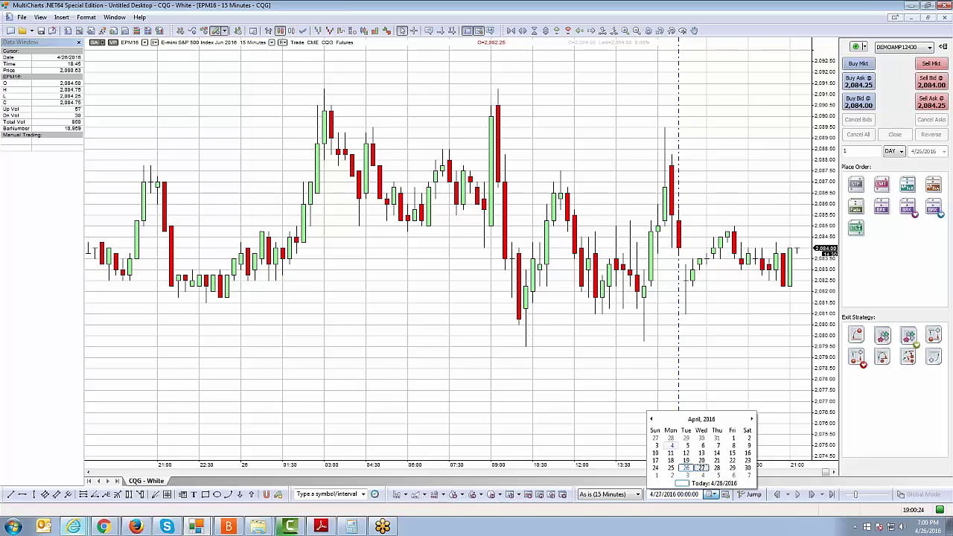
click(686, 468)
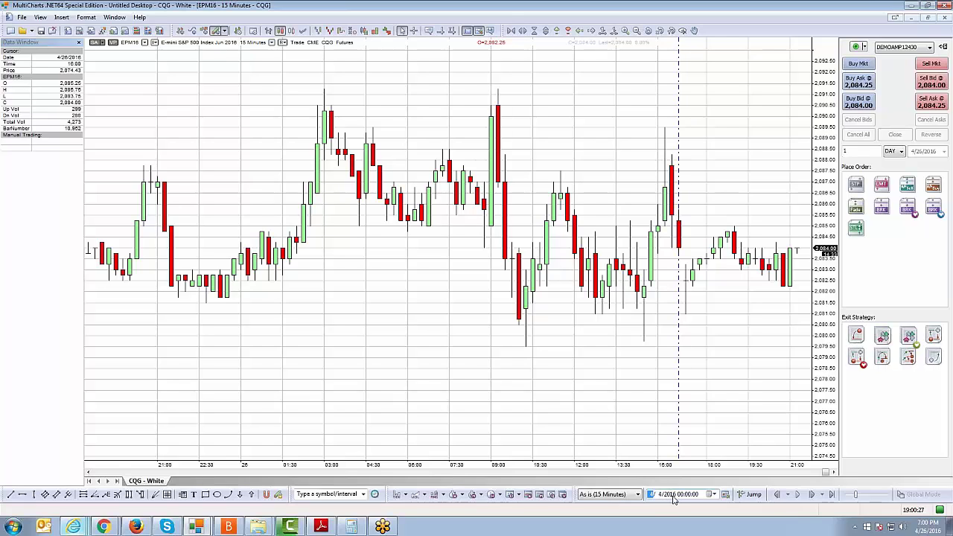
click(682, 495)
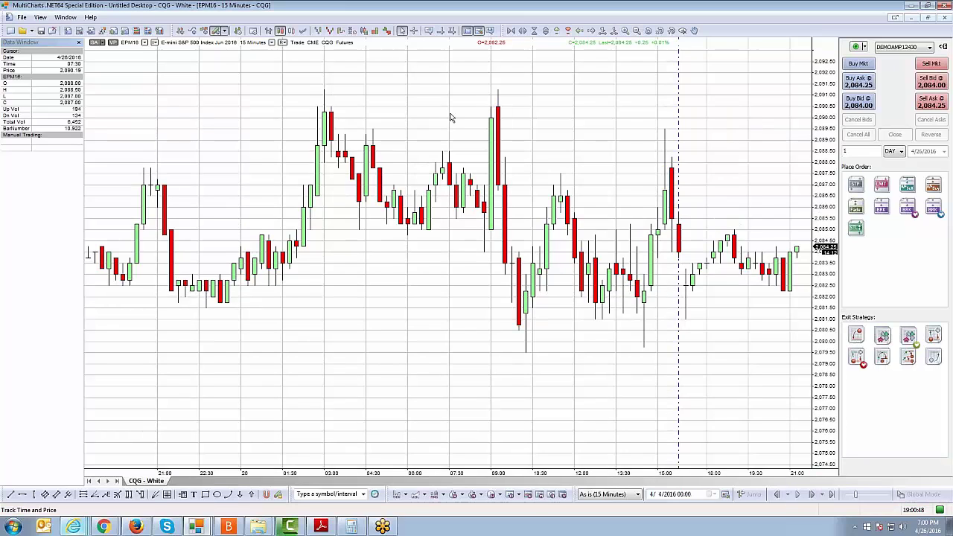
- Change the EPM16 chart's time zone from Exchange to Local in Format Instruments settings
right_click(449, 117)
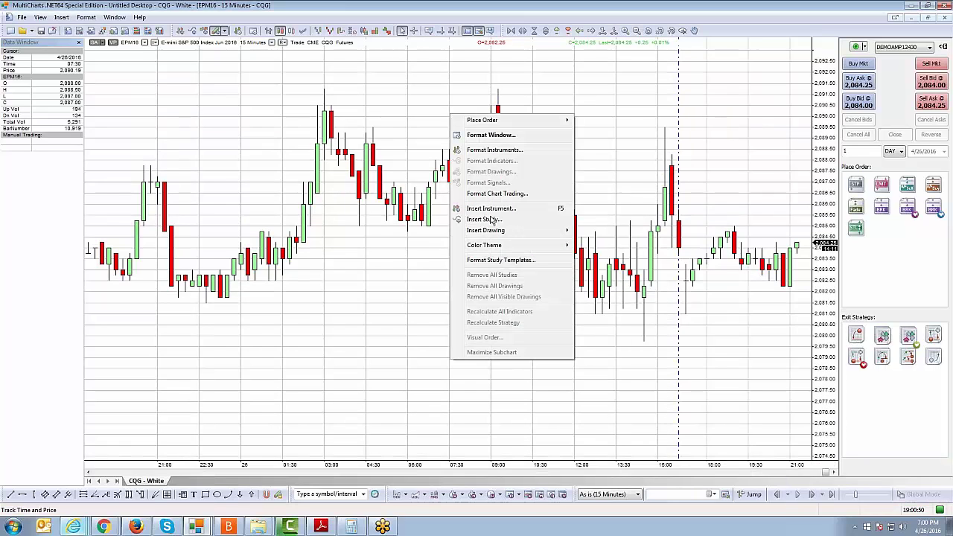
click(489, 152)
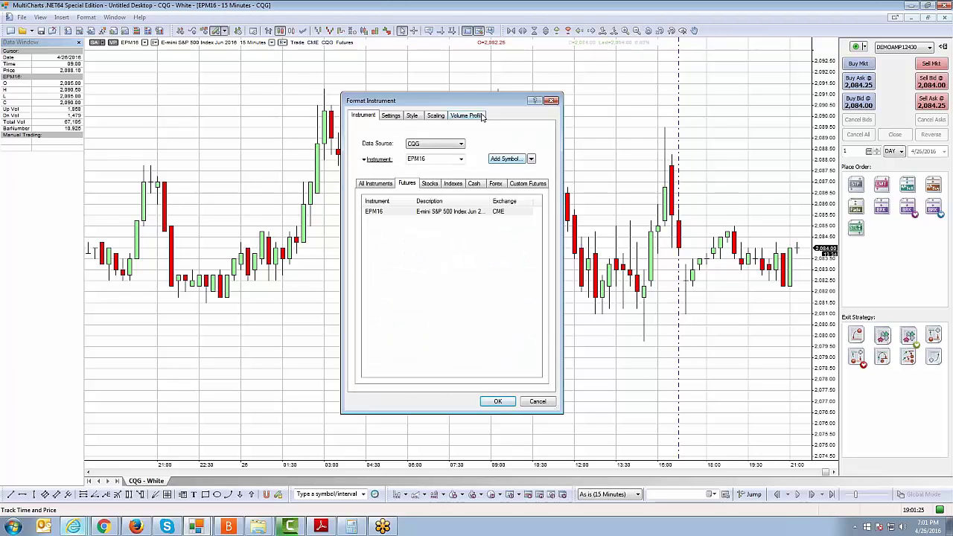
drag(481, 101, 413, 92)
key(ctrl+Tab)
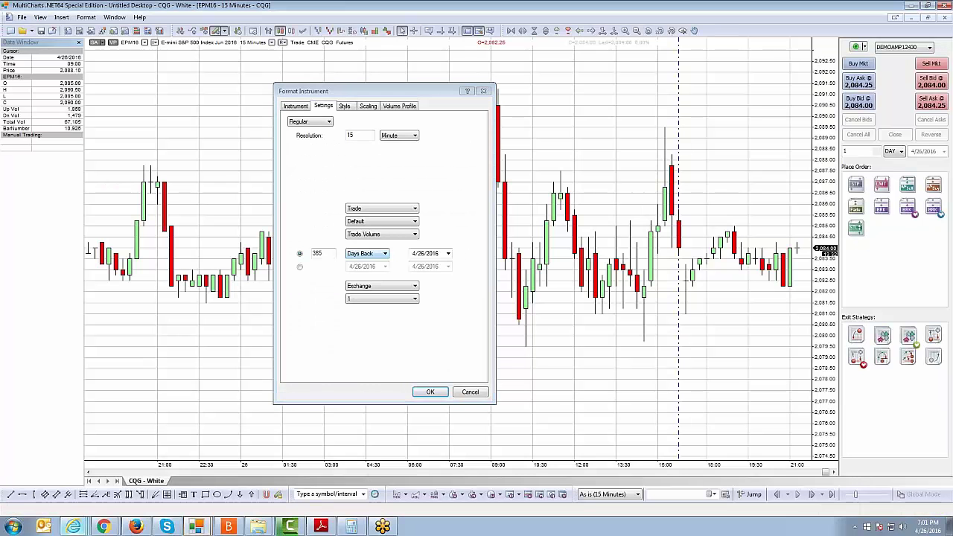
click(367, 288)
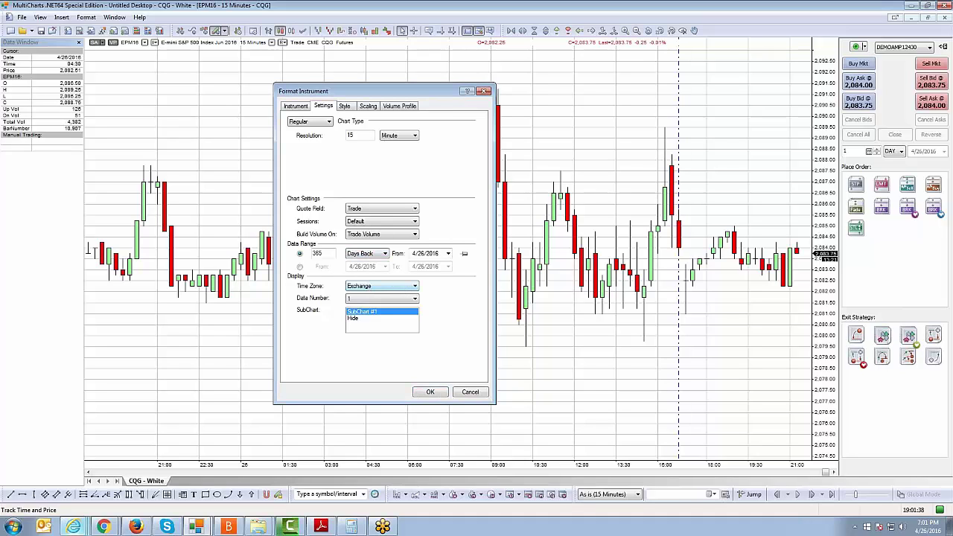
click(402, 288)
click(376, 298)
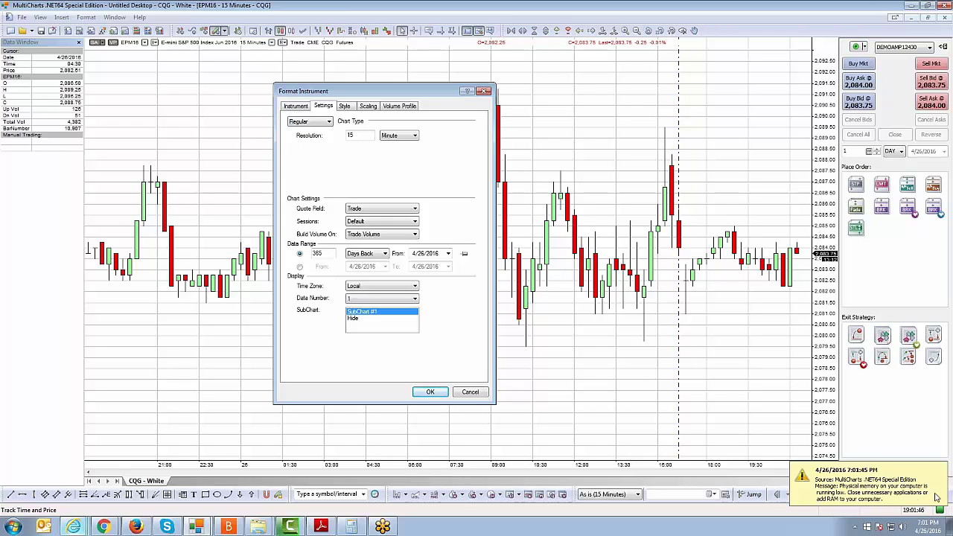
click(432, 392)
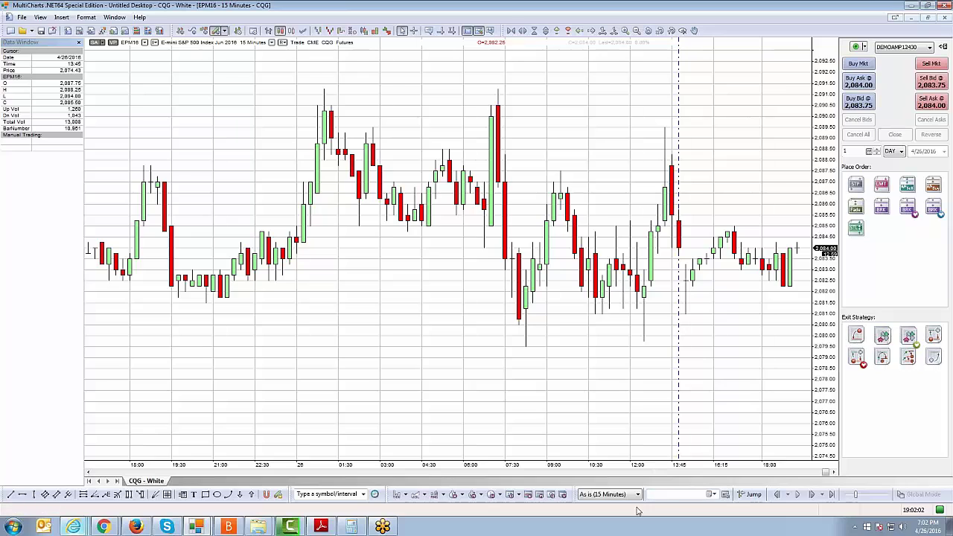
- Jump the EPM16 chart into playback starting at 4/4/2016 06:00
click(713, 494)
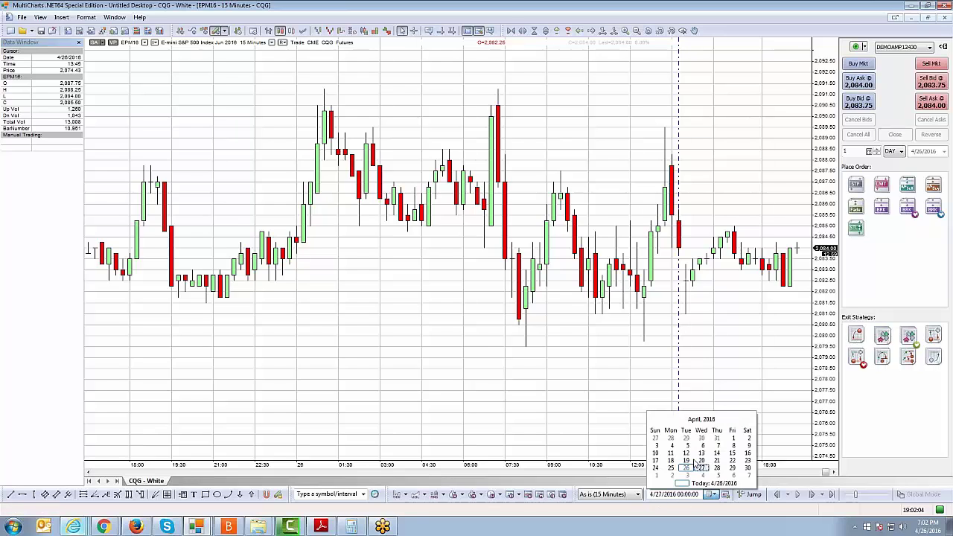
click(671, 447)
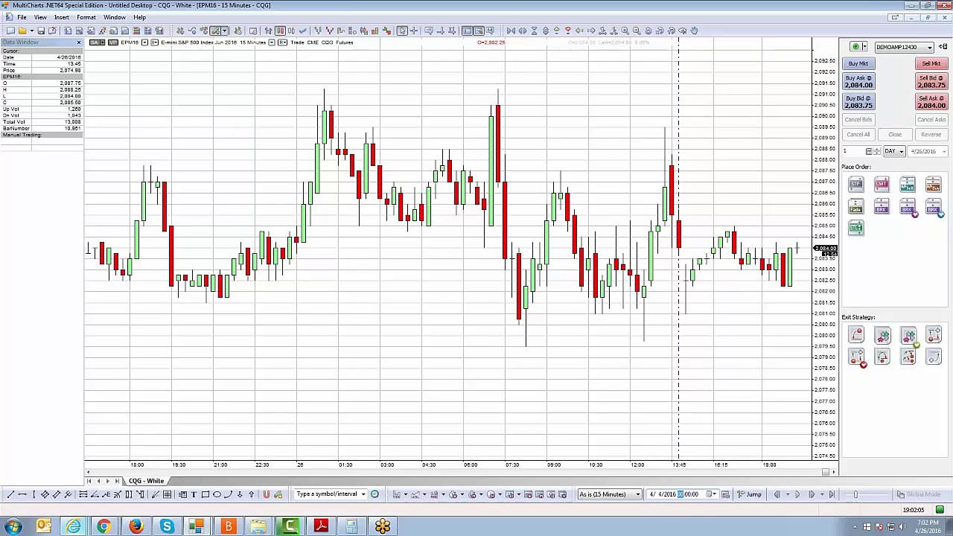
click(682, 495)
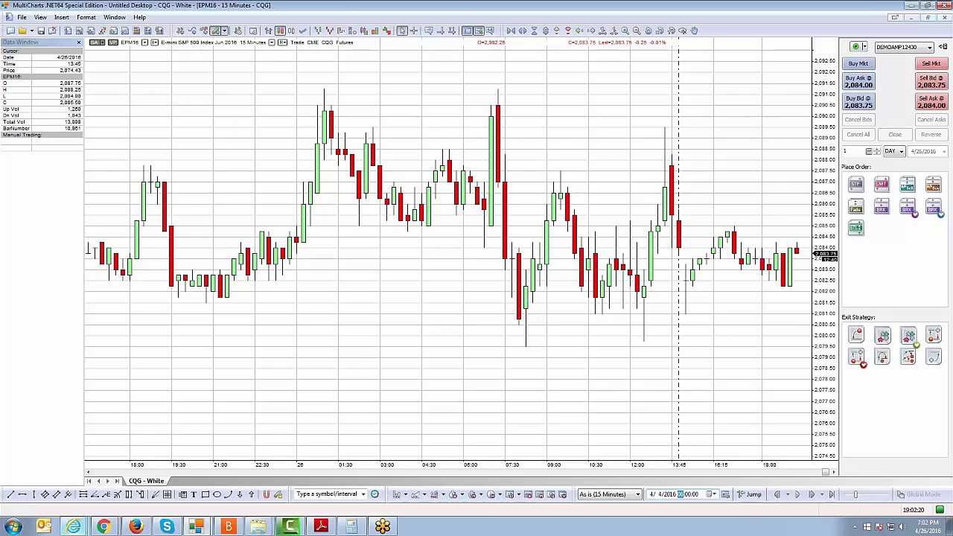
text(06)
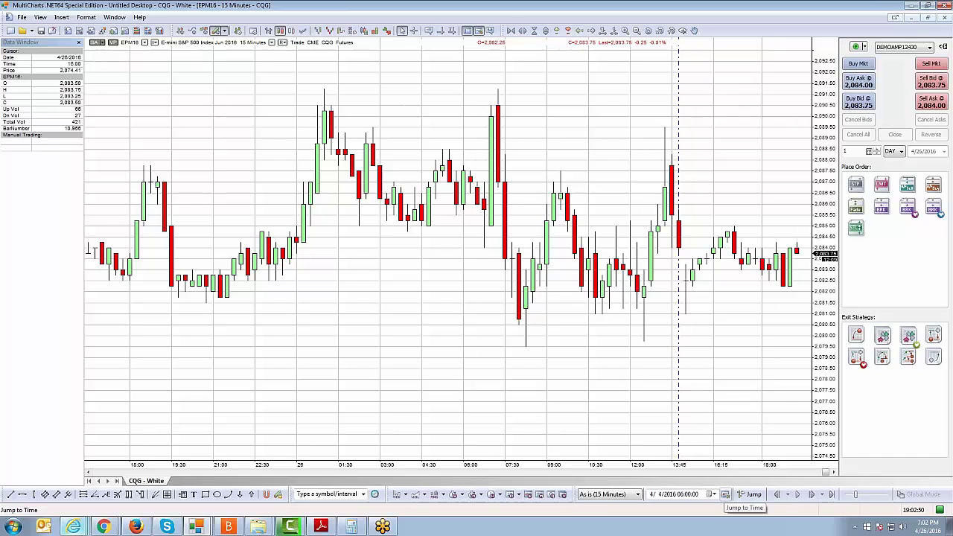
click(726, 495)
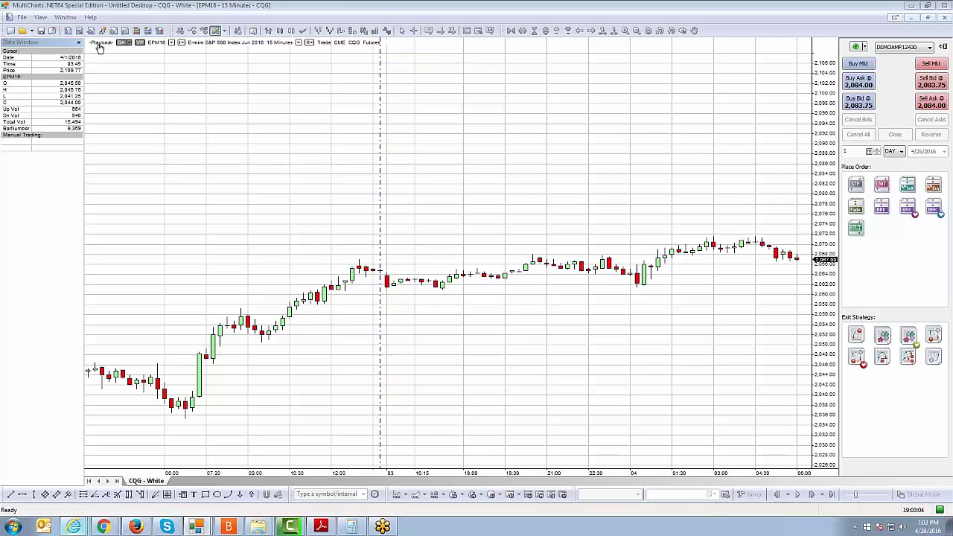
- Activate the chart and resume playback so EPM16 bars advance through April 4
click(521, 75)
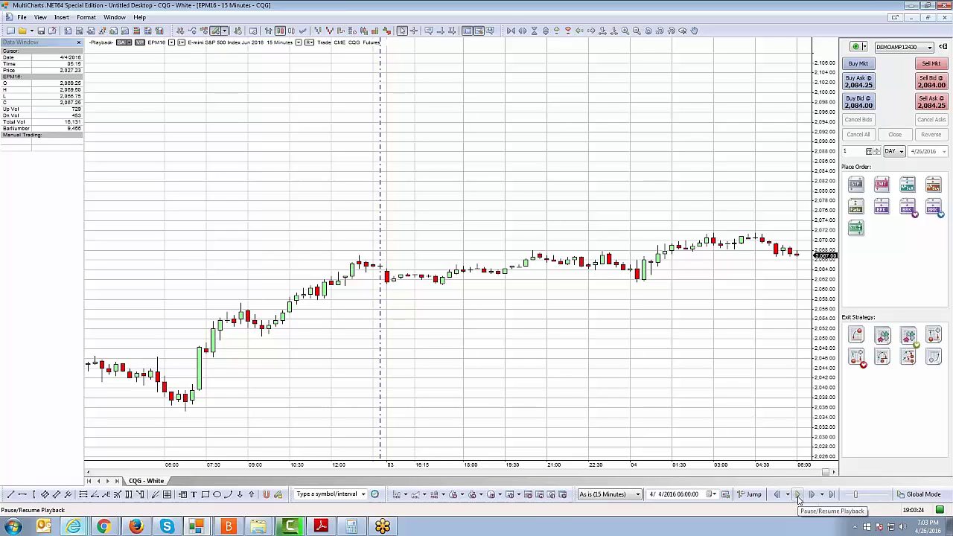
click(797, 495)
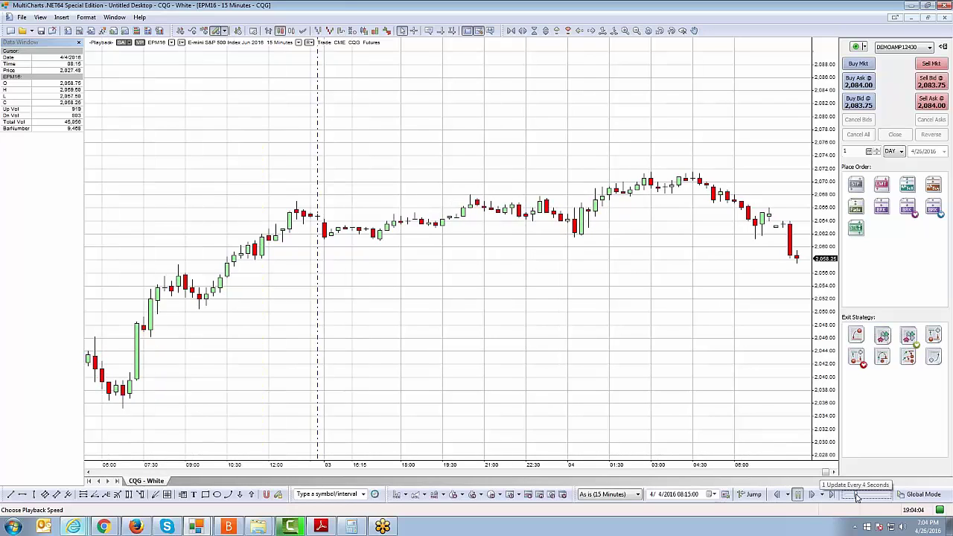
- Adjust the replay speed and keep EPM16 playback running through to 4/6/2016 06:15
drag(857, 497, 844, 496)
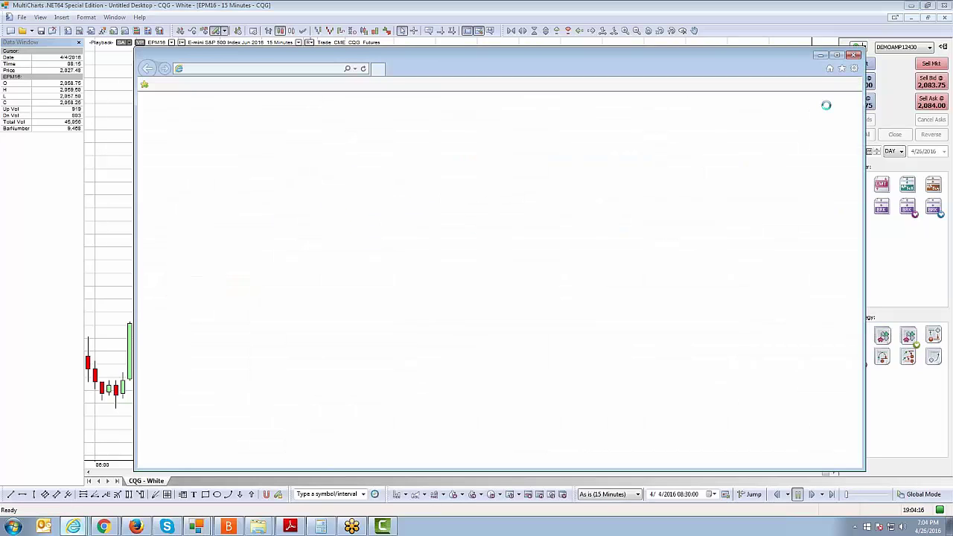
click(821, 57)
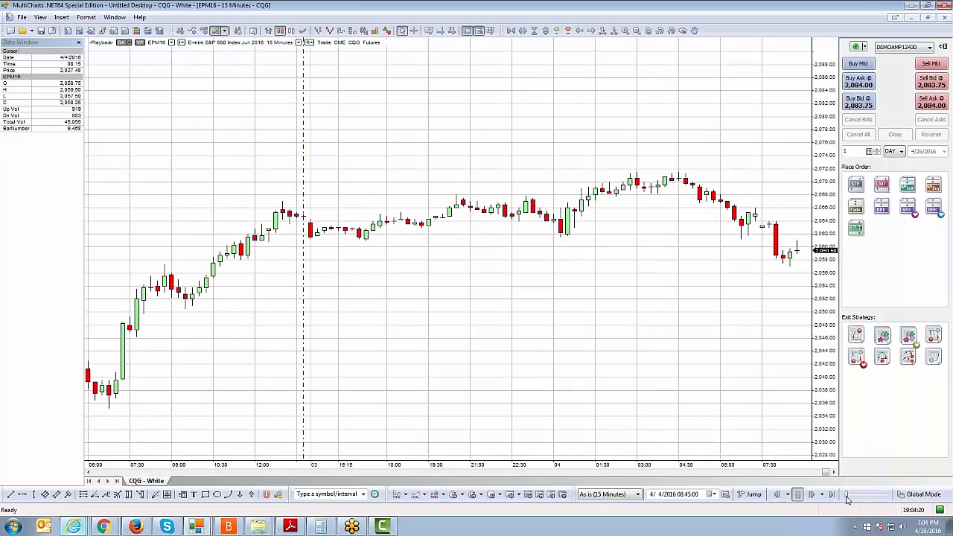
drag(847, 496, 866, 498)
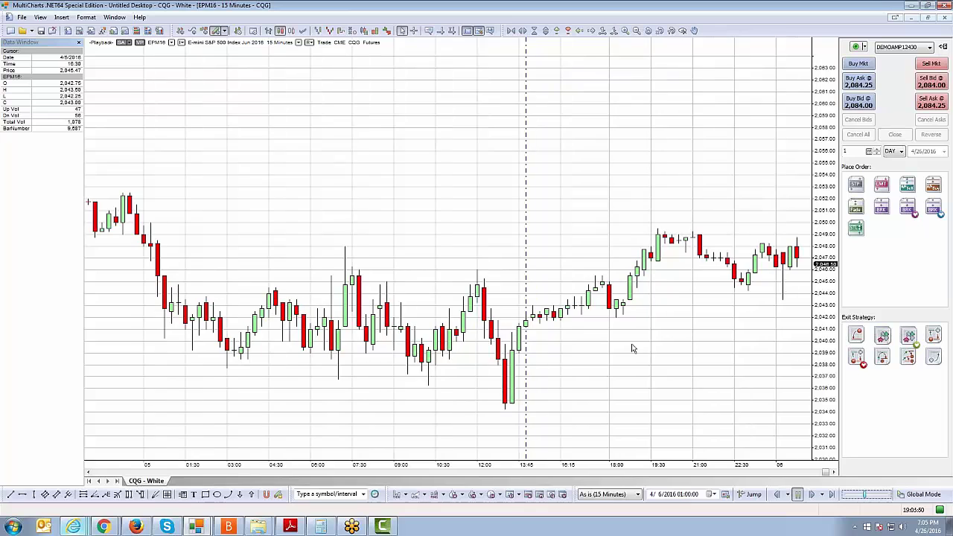
click(799, 495)
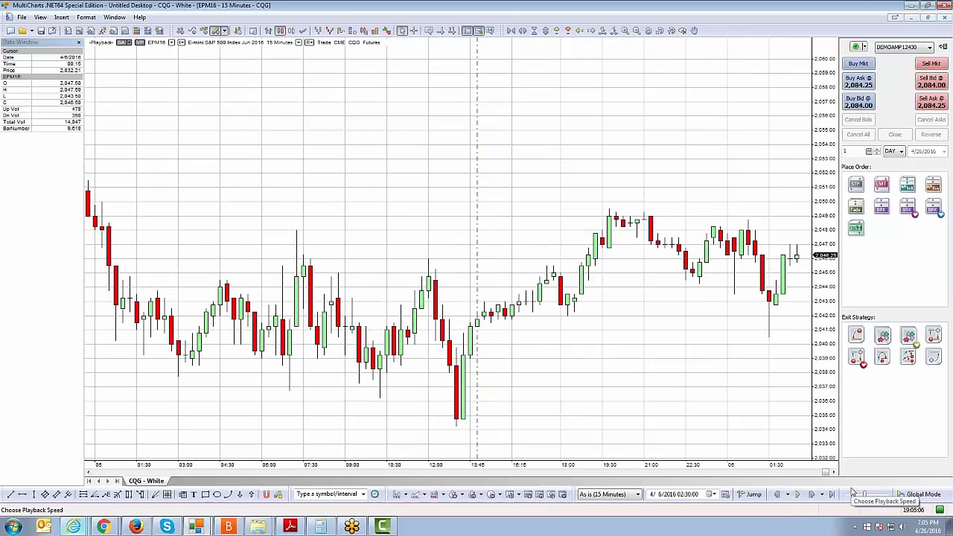
click(800, 497)
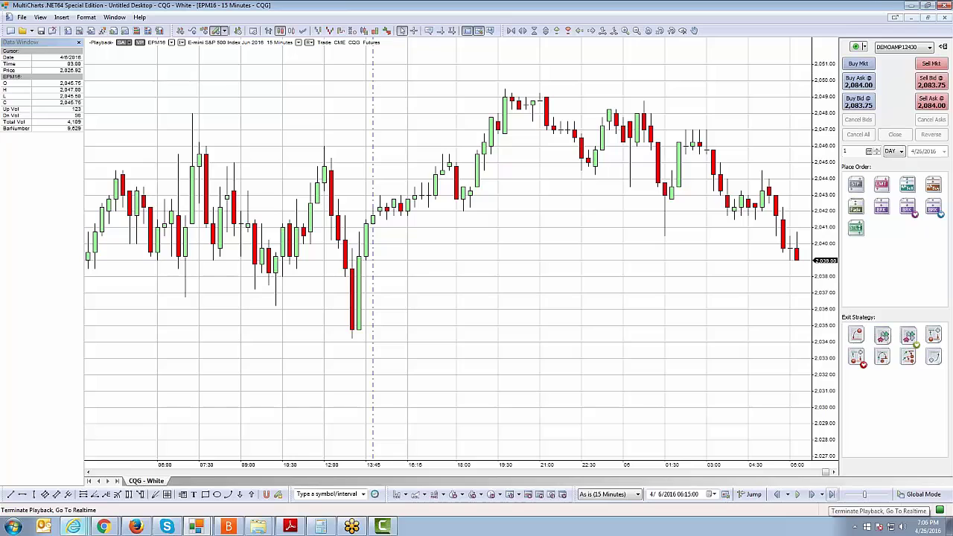
- End playback to return EPM16 to realtime data, then re-maximize the chart window
click(832, 497)
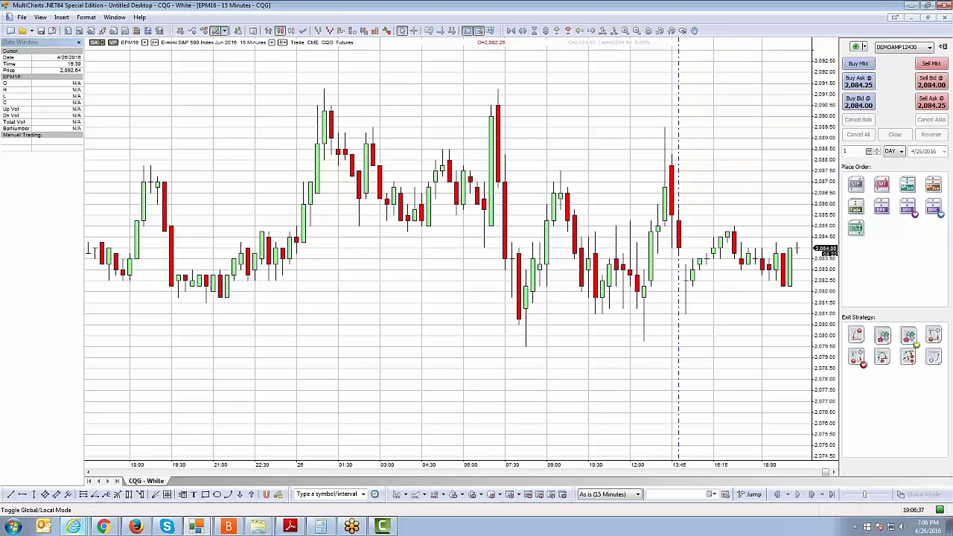
click(928, 20)
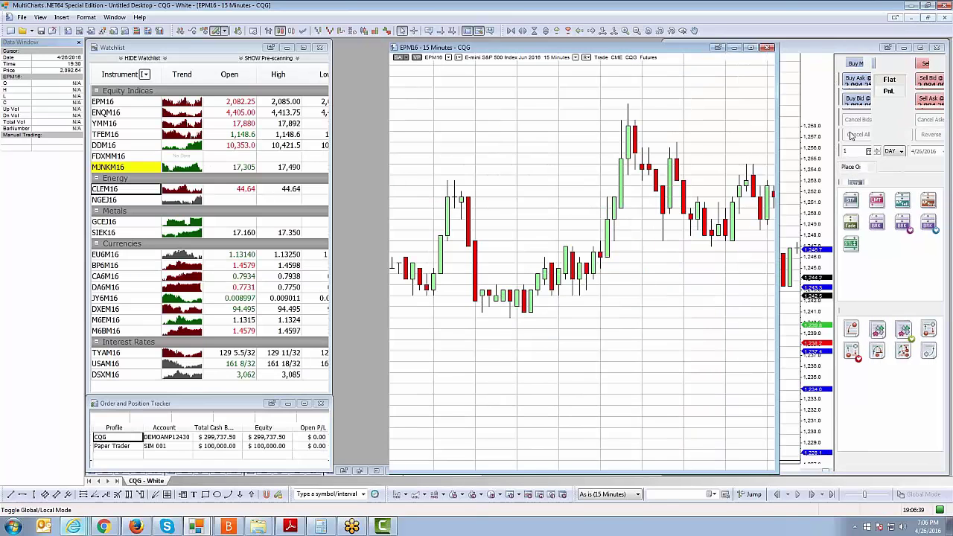
click(752, 48)
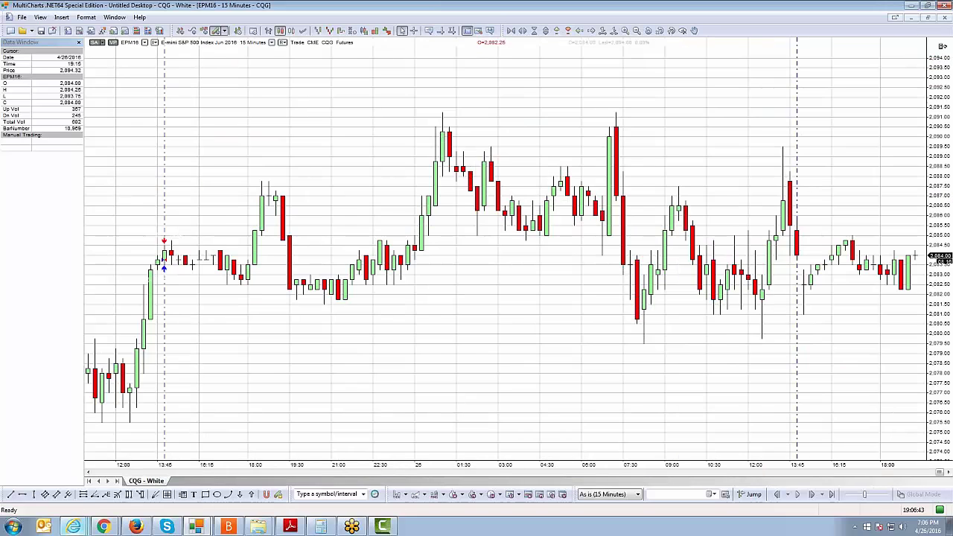
- Restore the S&P chart, move it left, and place the Gold chart beside it
click(928, 20)
drag(676, 48, 380, 48)
click(847, 48)
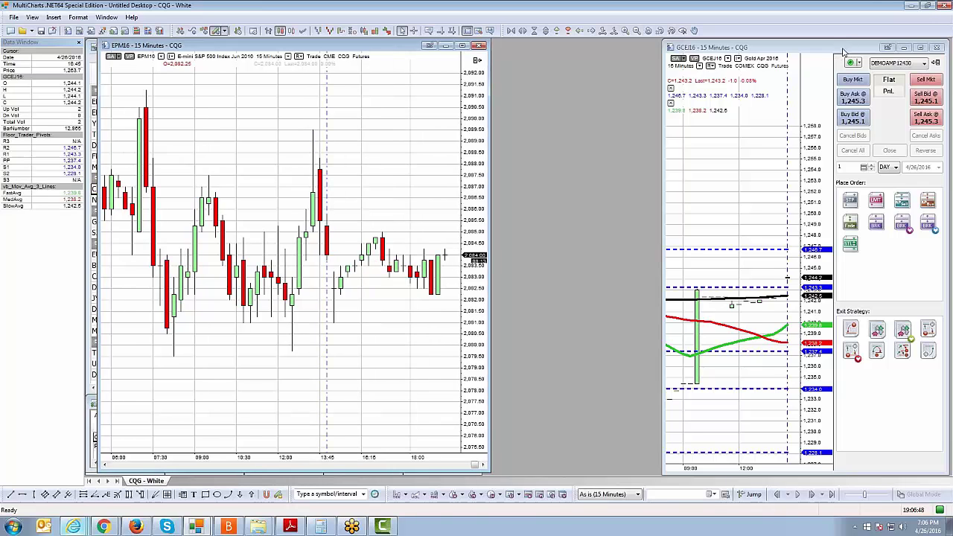
drag(848, 47, 674, 51)
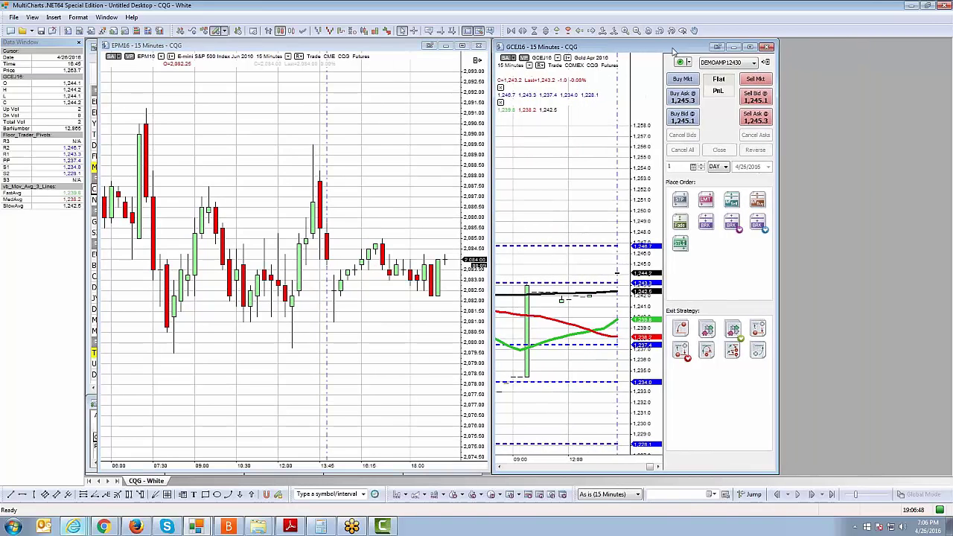
- Hide the Gold chart's order panel, remove all its studies, and widen it rightward
click(766, 64)
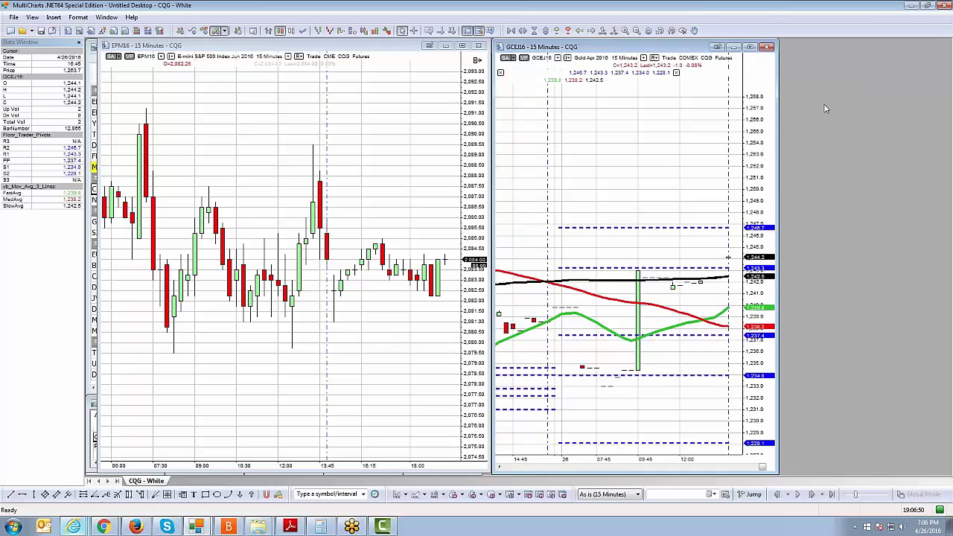
right_click(624, 174)
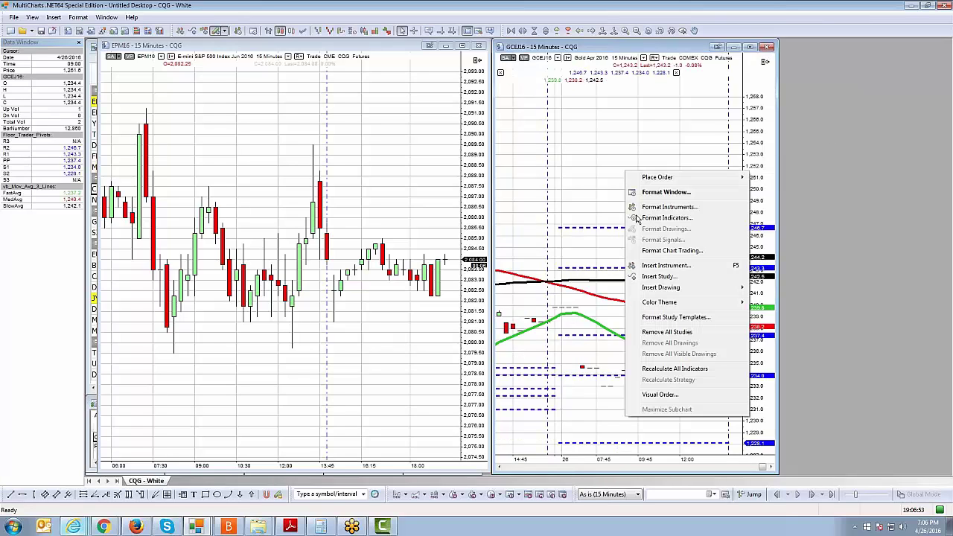
click(668, 332)
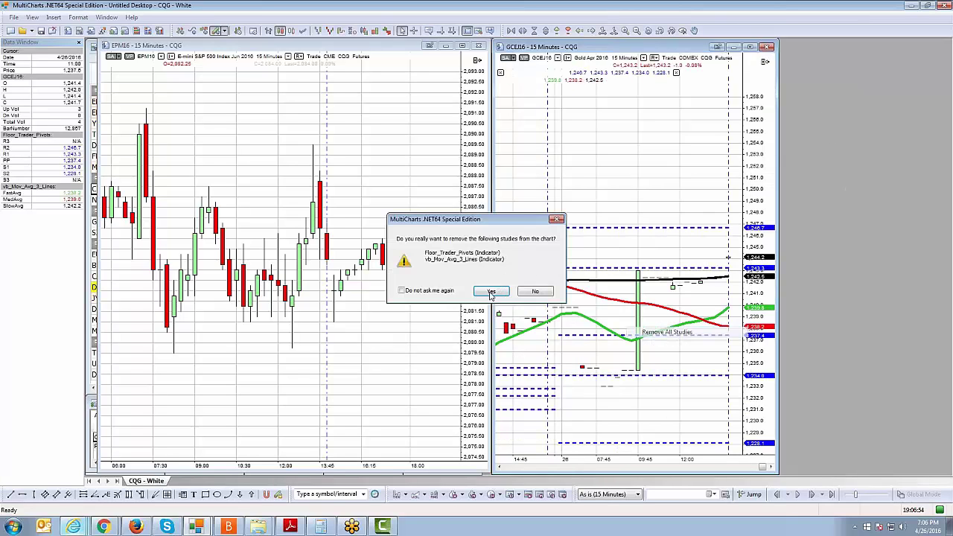
click(491, 292)
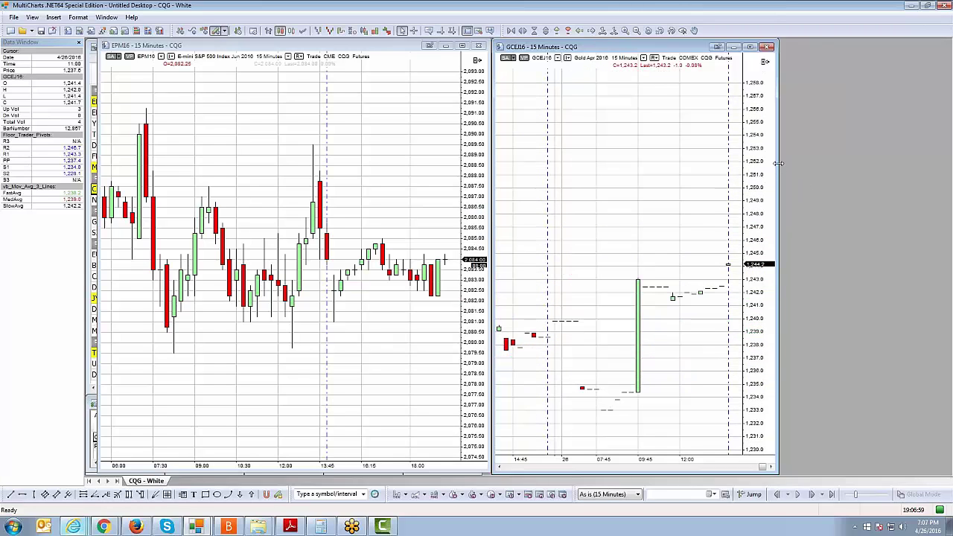
drag(778, 162, 946, 151)
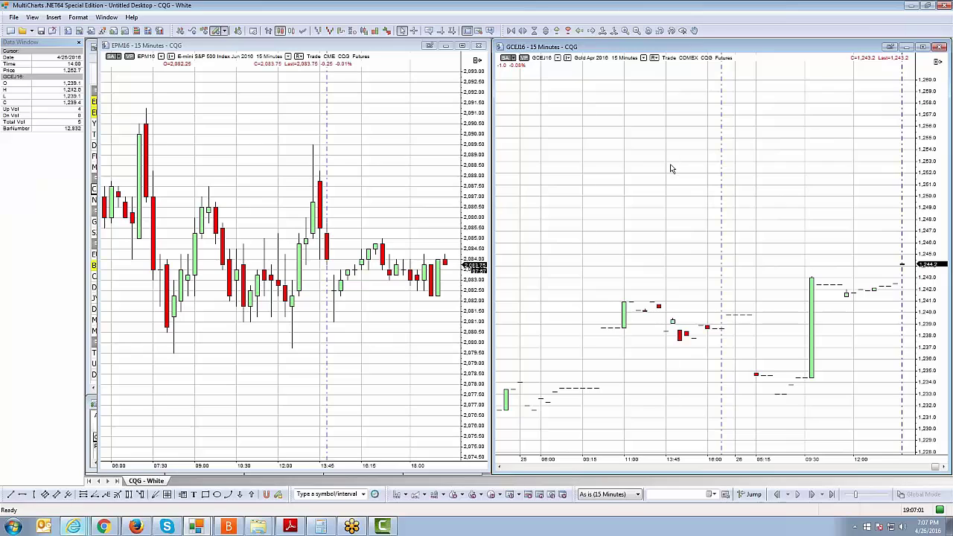
- Enter the ENQM16 symbol to load the E-mini NASDAQ 100 contract into the right chart
text(enqm16)
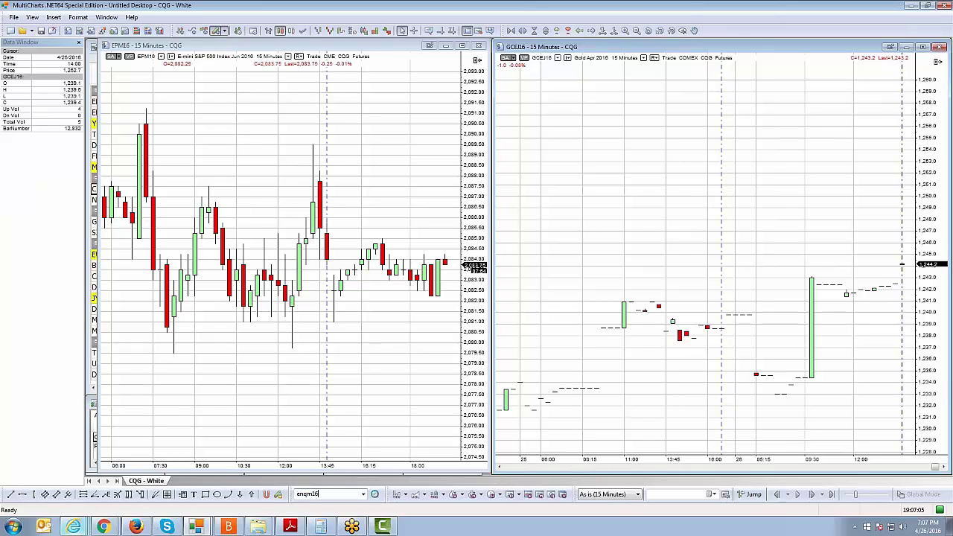
key(Return)
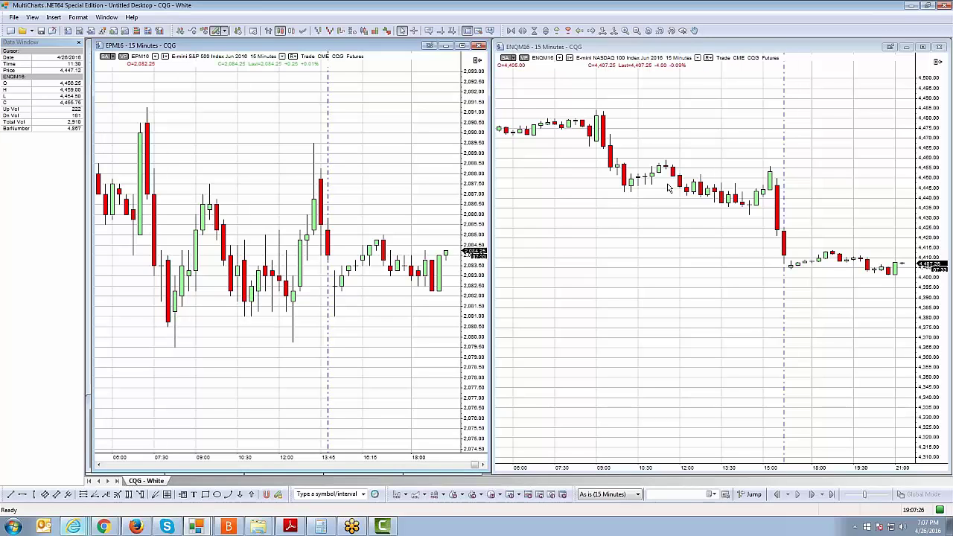
- Choose April 12, 2016 and jump the EPM16 chart into playback from 06:00
click(713, 496)
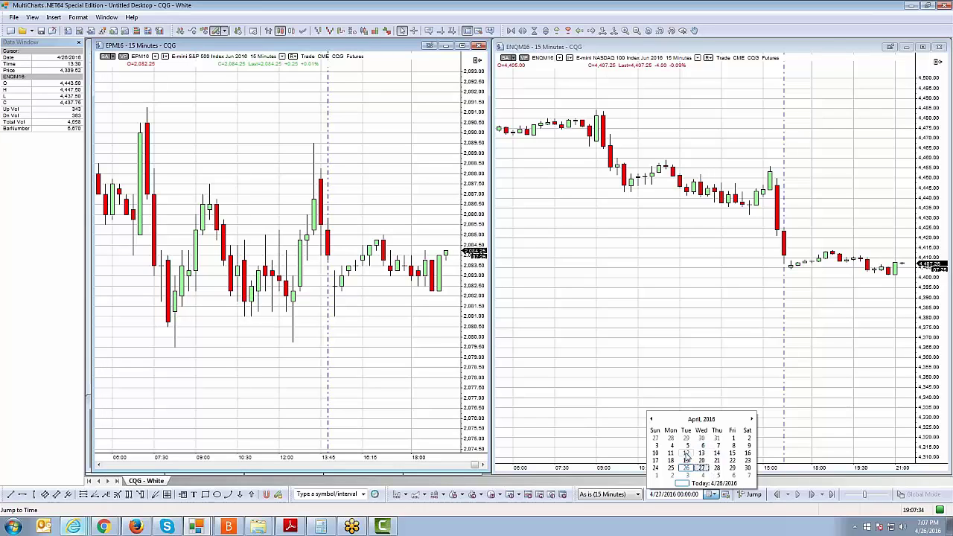
click(687, 454)
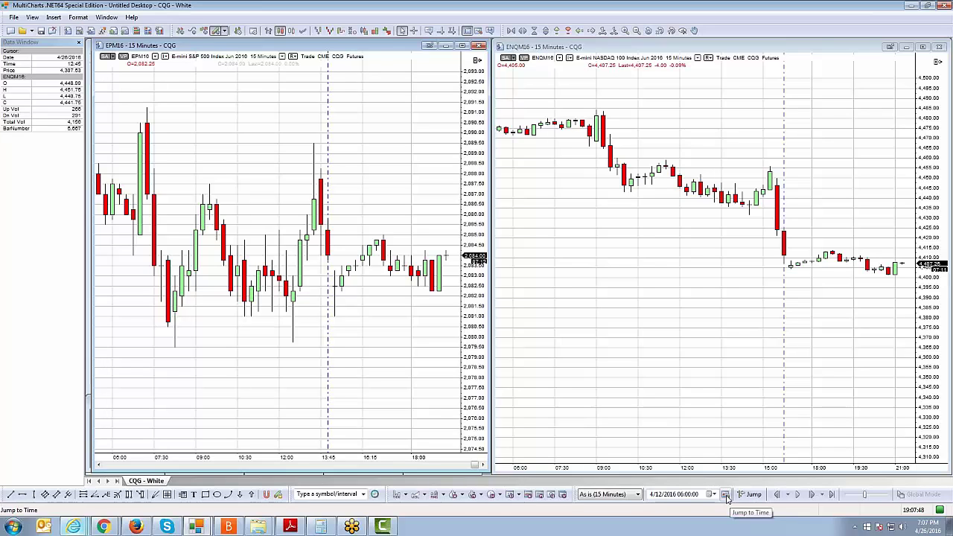
click(726, 495)
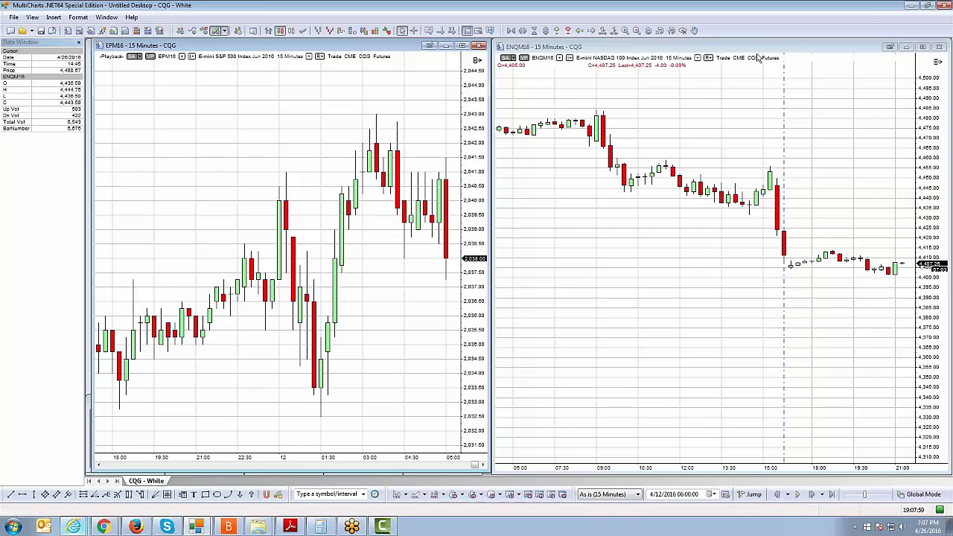
- Set the NASDAQ chart's replay start date to 4/12/2016 and jump it to that time
click(712, 495)
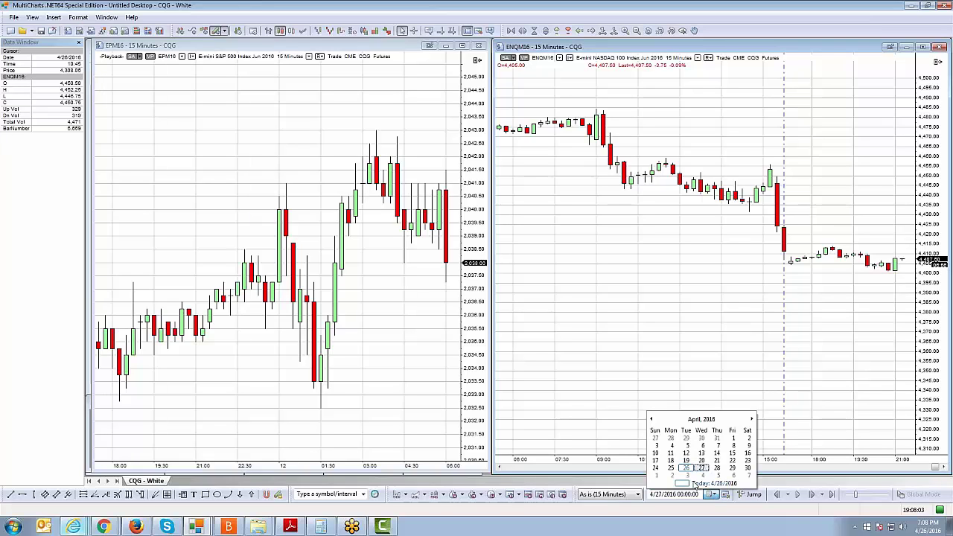
click(687, 467)
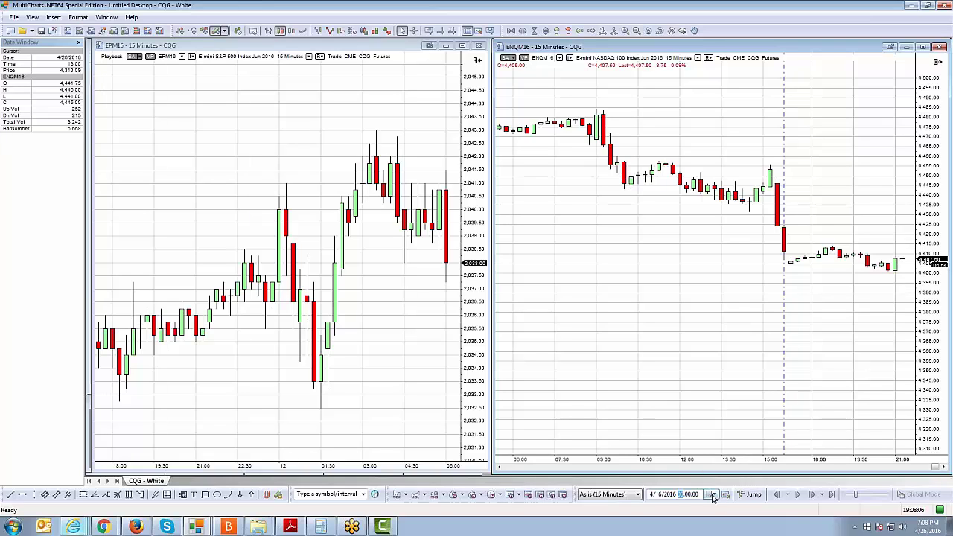
click(682, 498)
text(13)
key(Left)
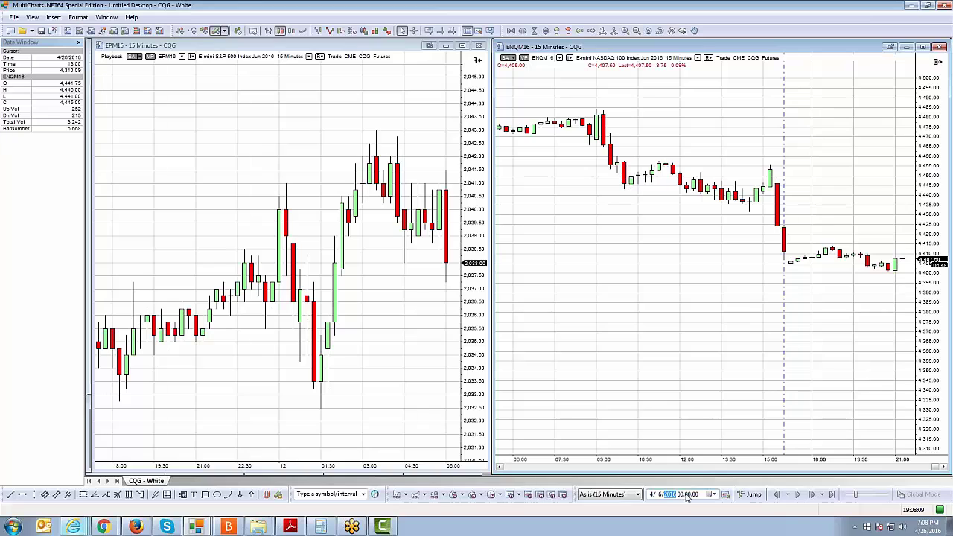
click(712, 495)
click(684, 452)
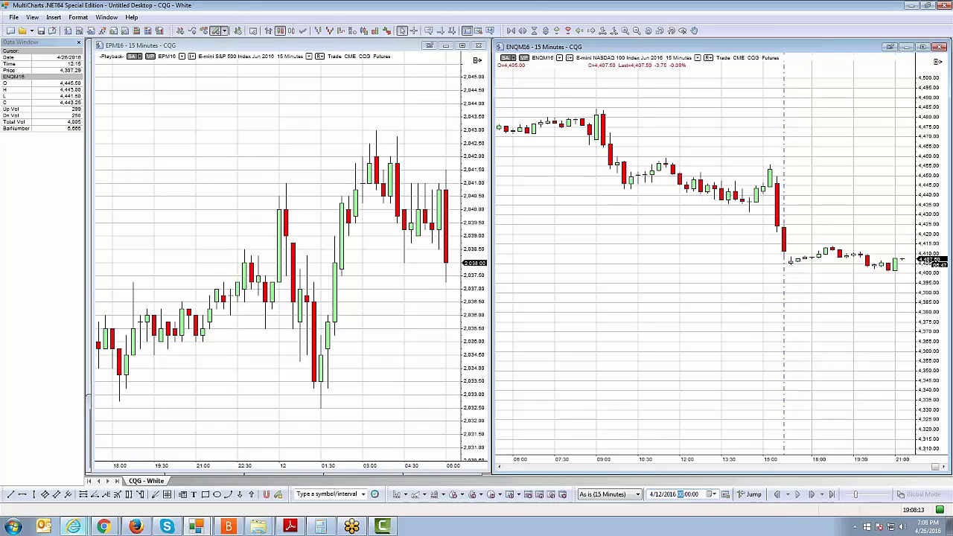
click(726, 494)
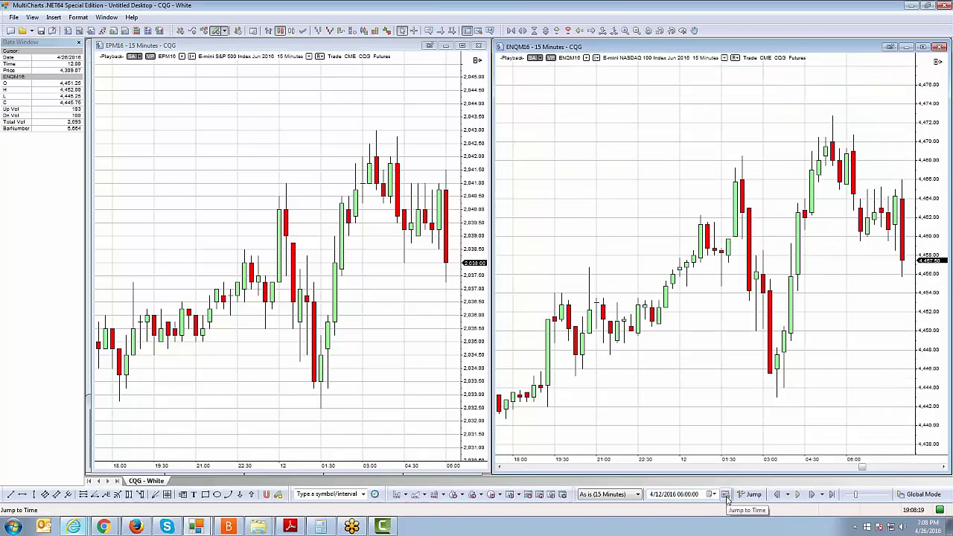
- Turn on Global Mode so EPM16 and ENQM16 replay together, advancing minute by minute
click(924, 495)
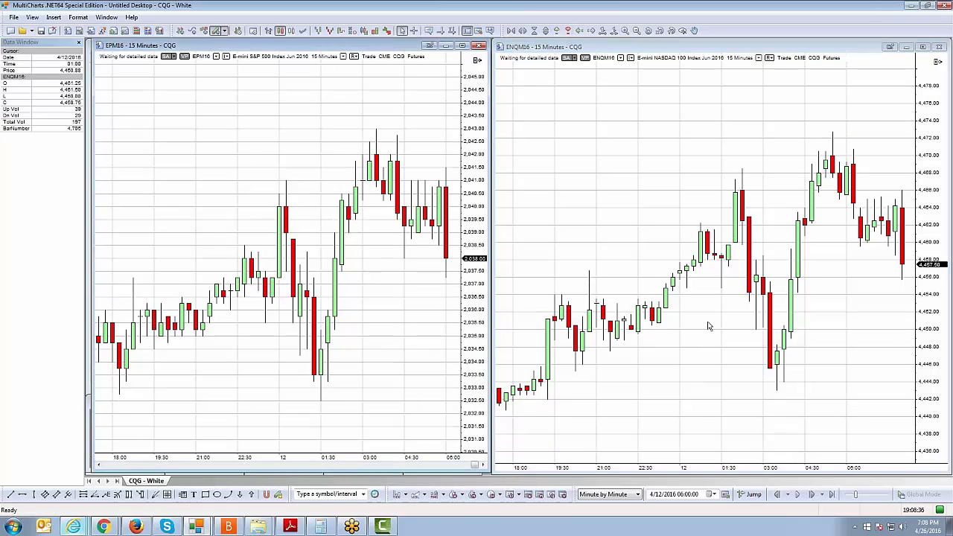
click(815, 497)
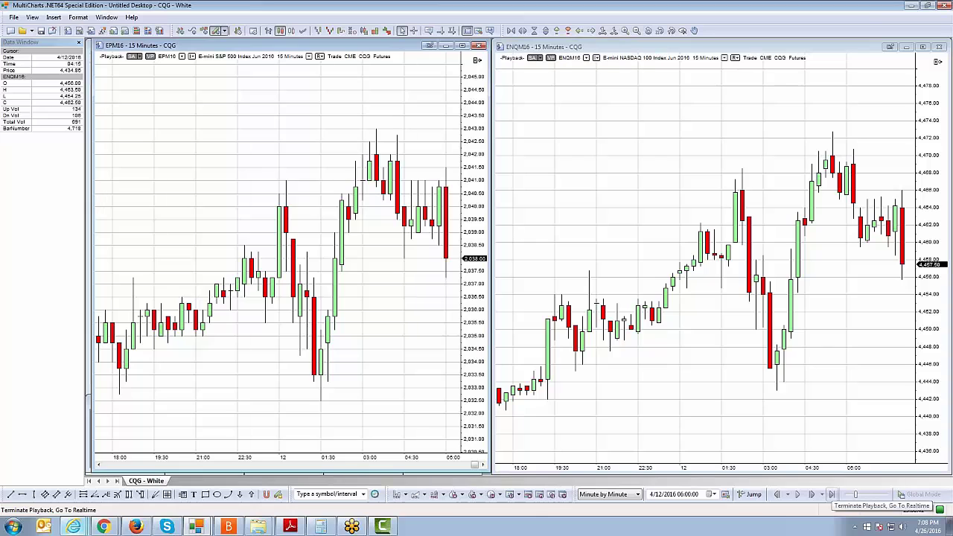
click(833, 495)
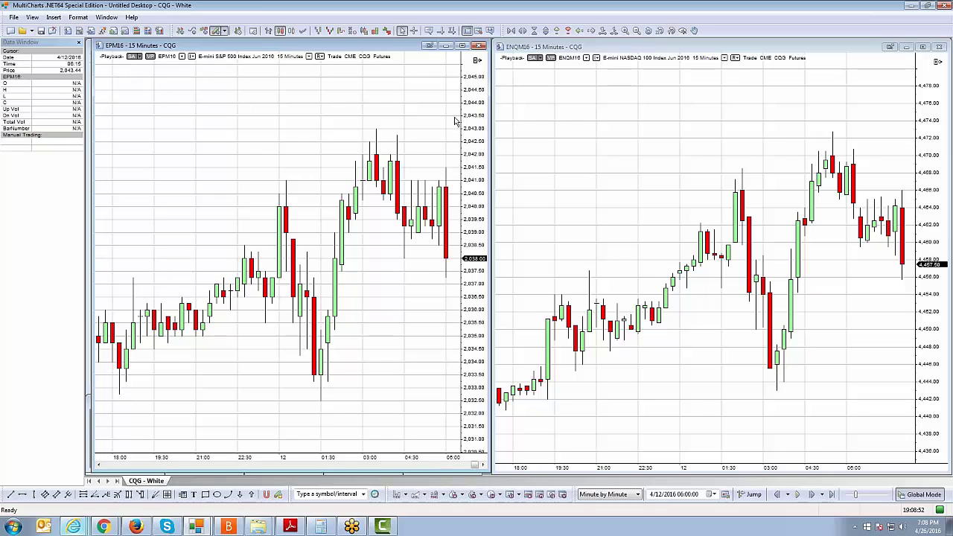
- Play both charts forward, pause at 06:47 on 12 April 2016, then select the NASDAQ chart
click(799, 496)
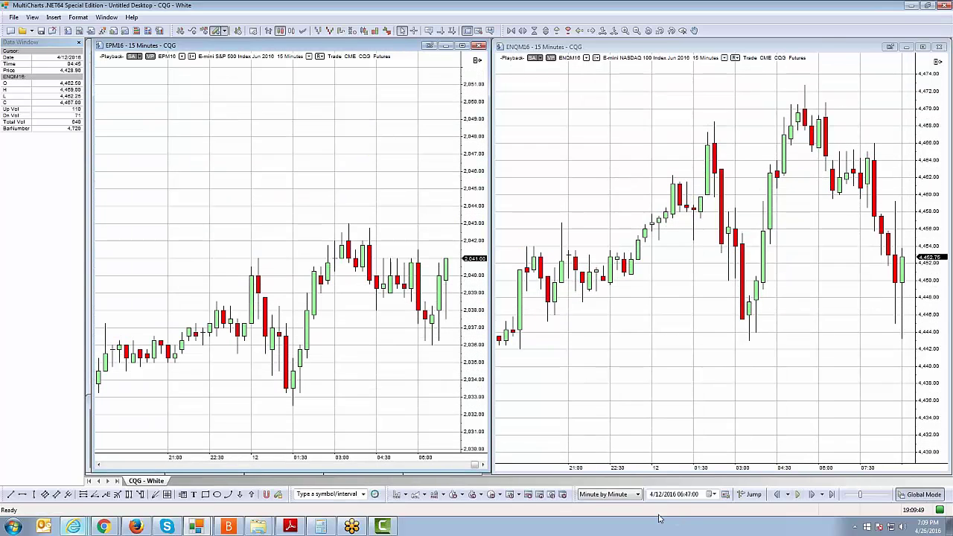
click(798, 494)
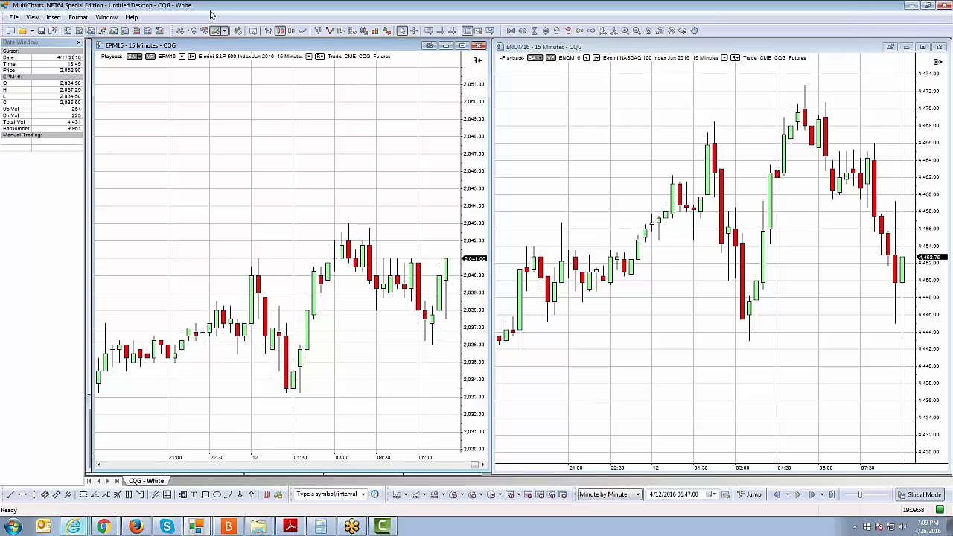
click(728, 395)
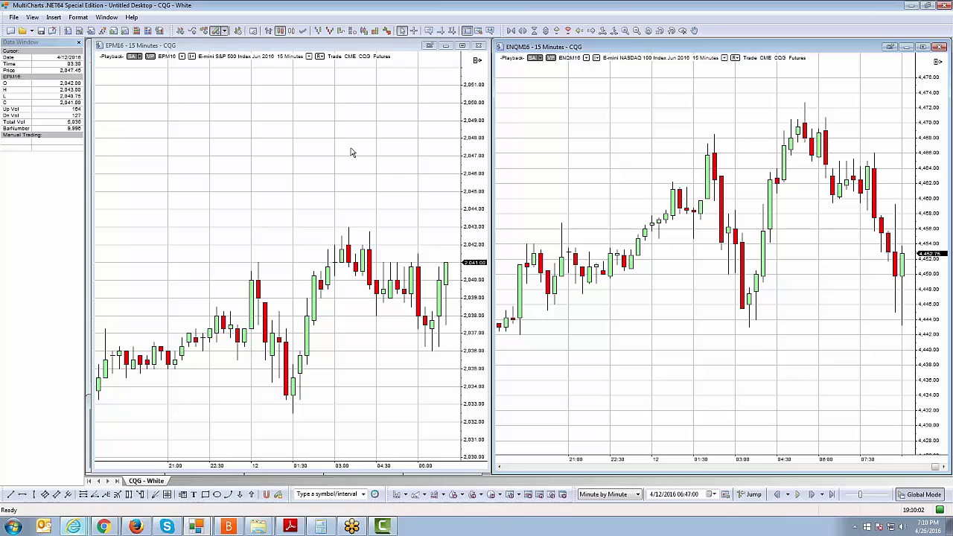
- Terminate playback to return both charts to realtime, then dismiss the low-memory warning
click(833, 496)
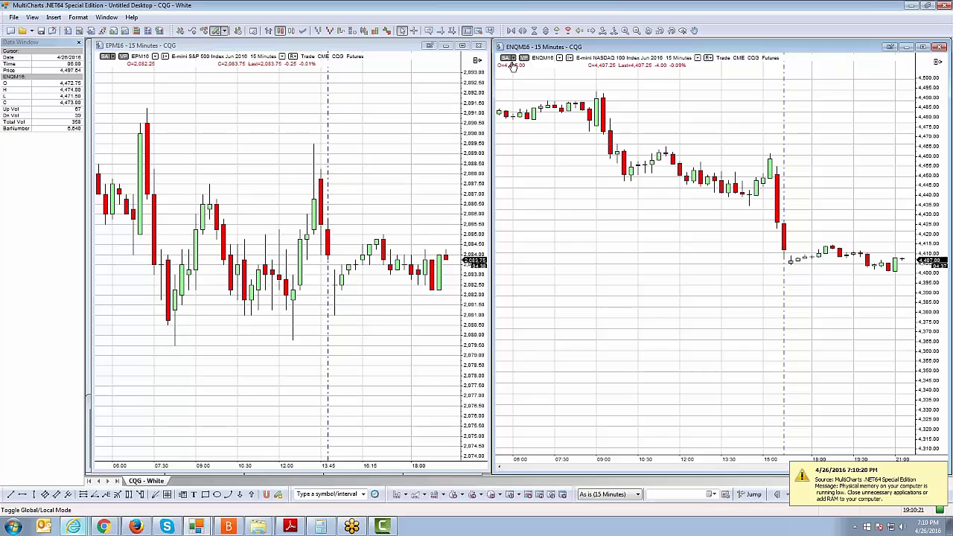
click(870, 481)
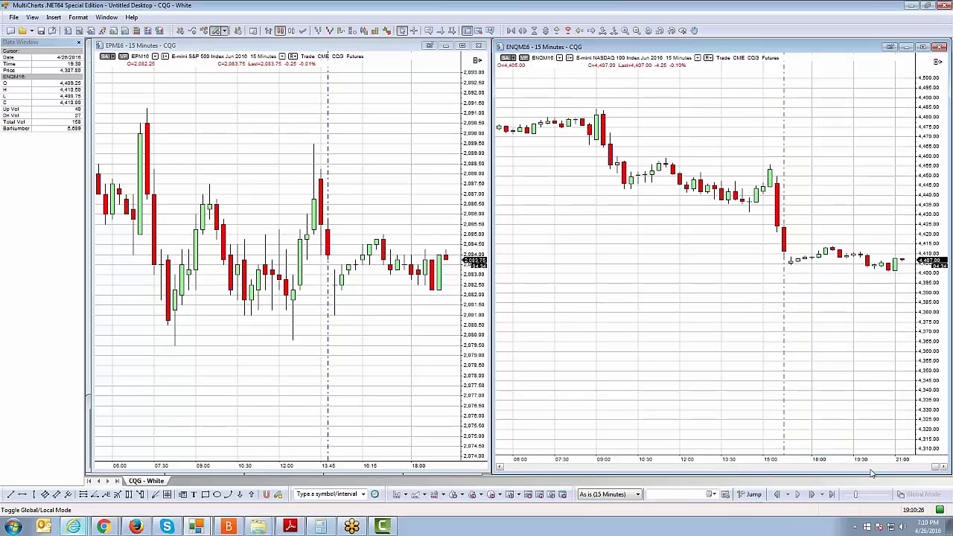